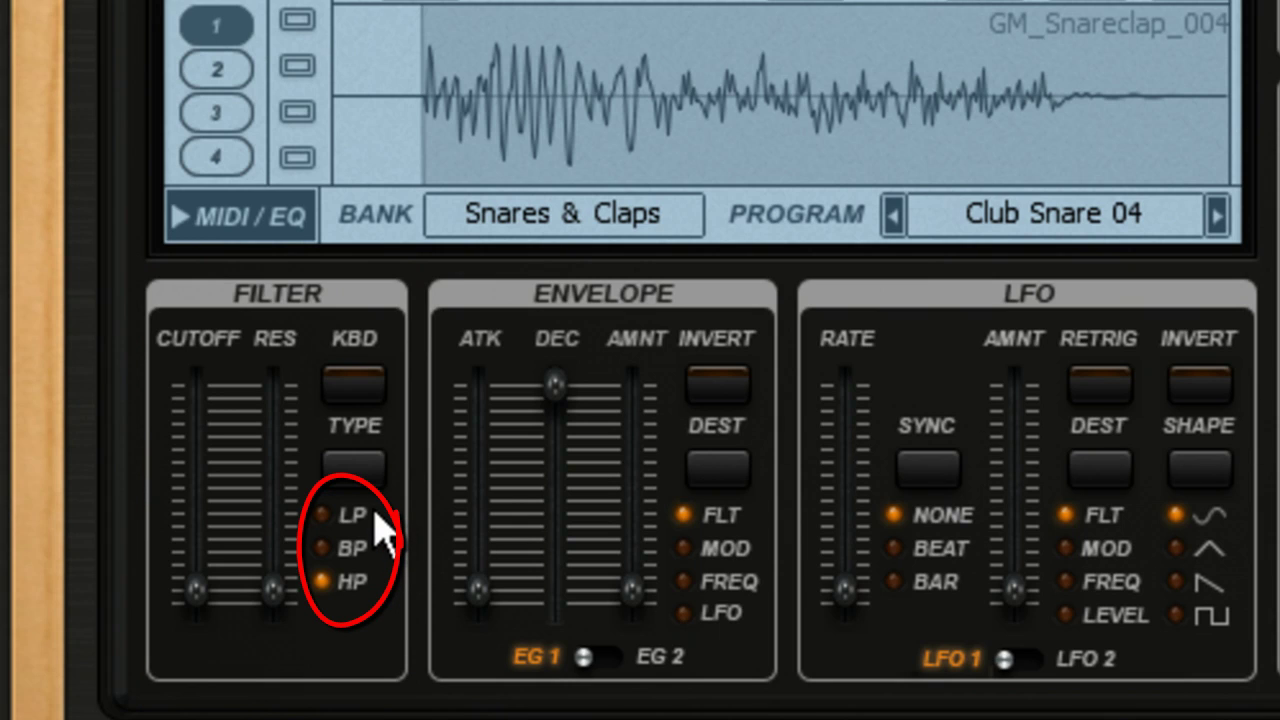
Try the part's filter as low-pass, band-pass, then high-pass
{"action": "left_click", "coordinate": [375, 488]}
{"action": "left_click", "coordinate": [374, 464]}
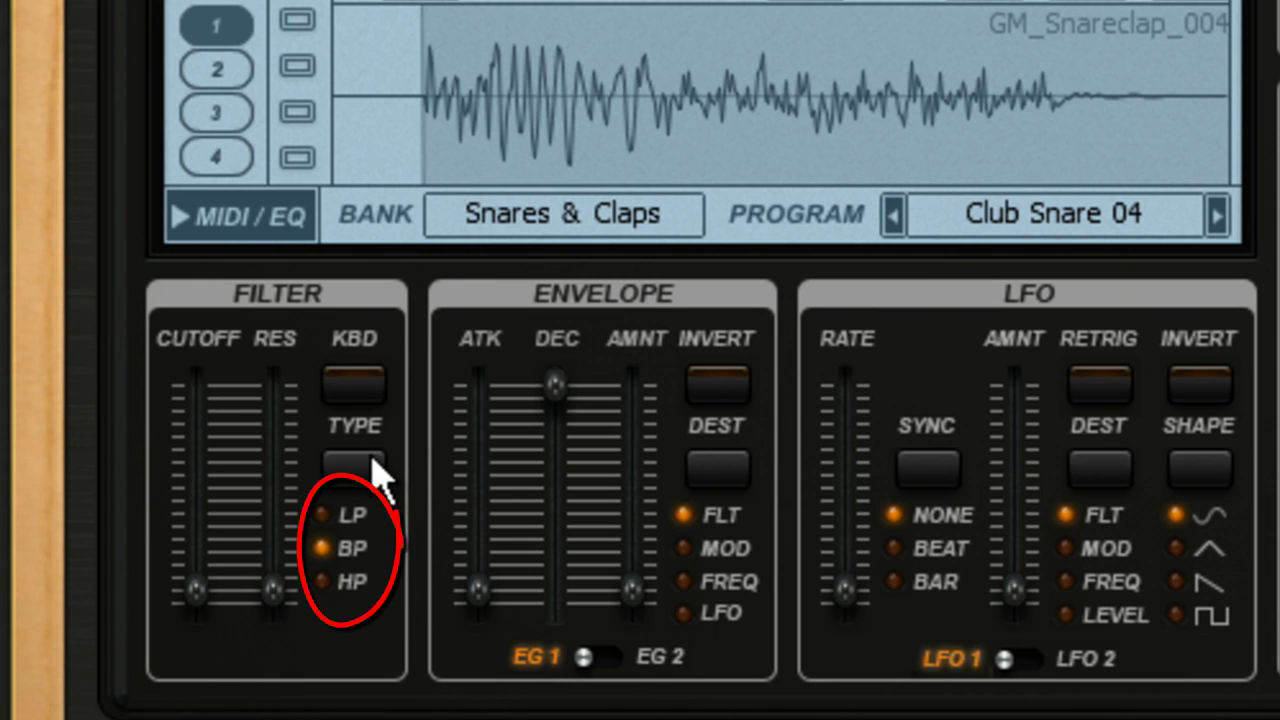
{"action": "left_click", "coordinate": [374, 482]}
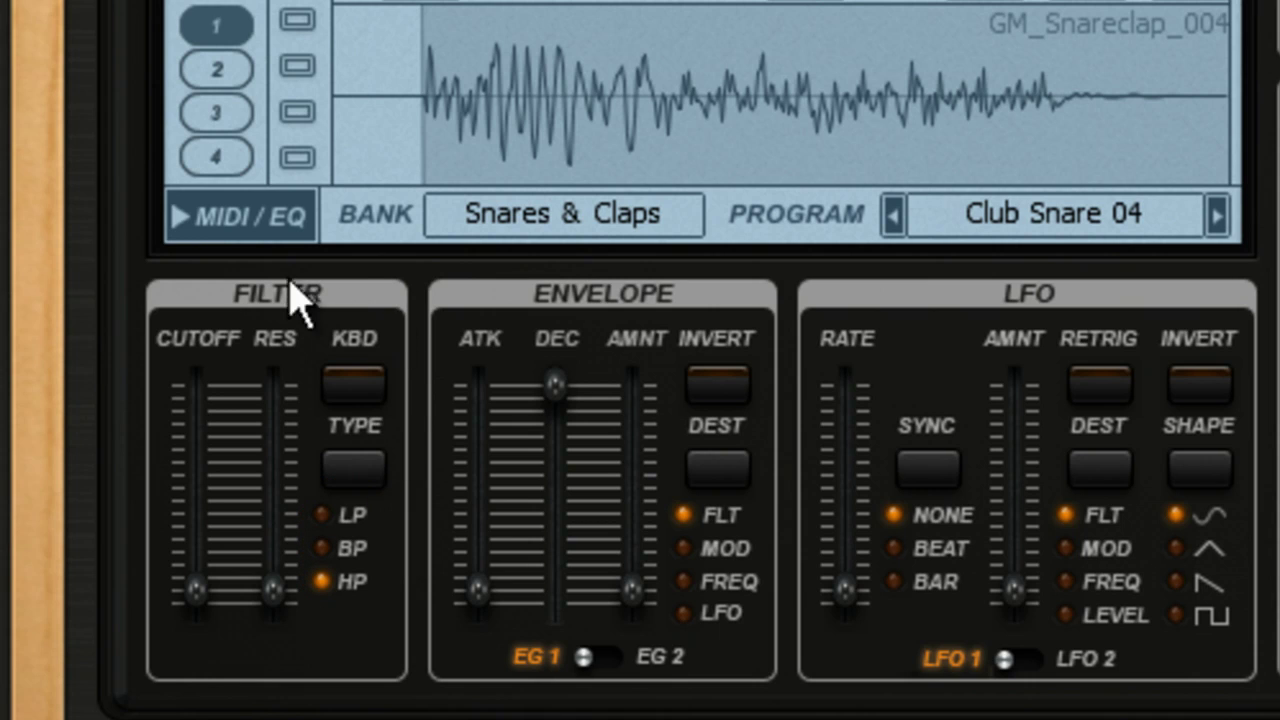
Show the Equalizer section, enable it, and set the filter to low-pass (LP)
{"action": "left_click", "coordinate": [205, 220]}
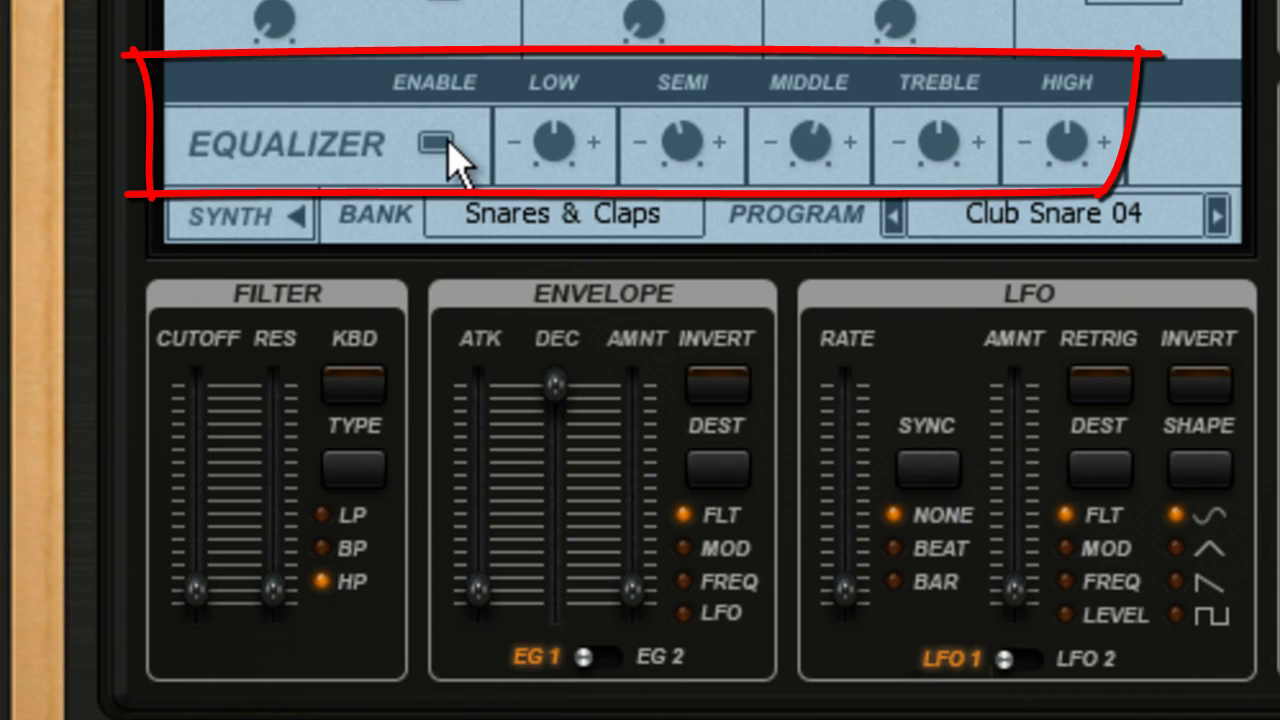
{"action": "left_click", "coordinate": [449, 138]}
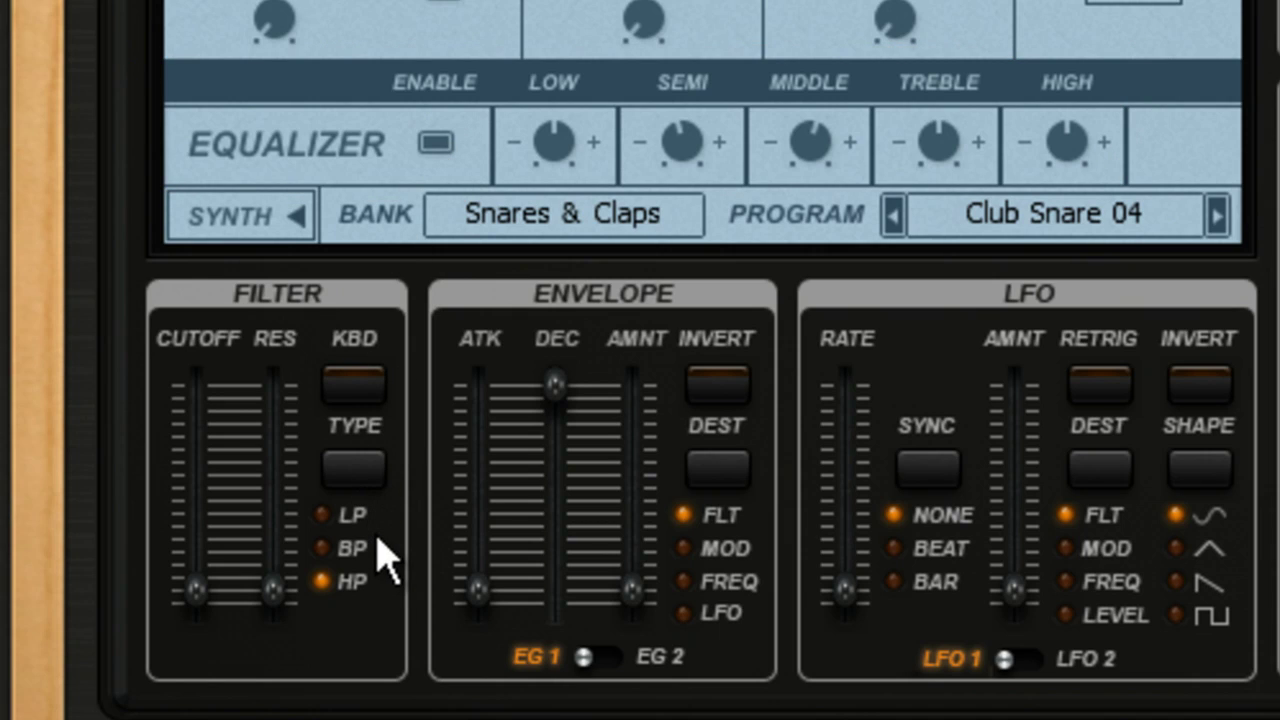
{"action": "left_click", "coordinate": [376, 476]}
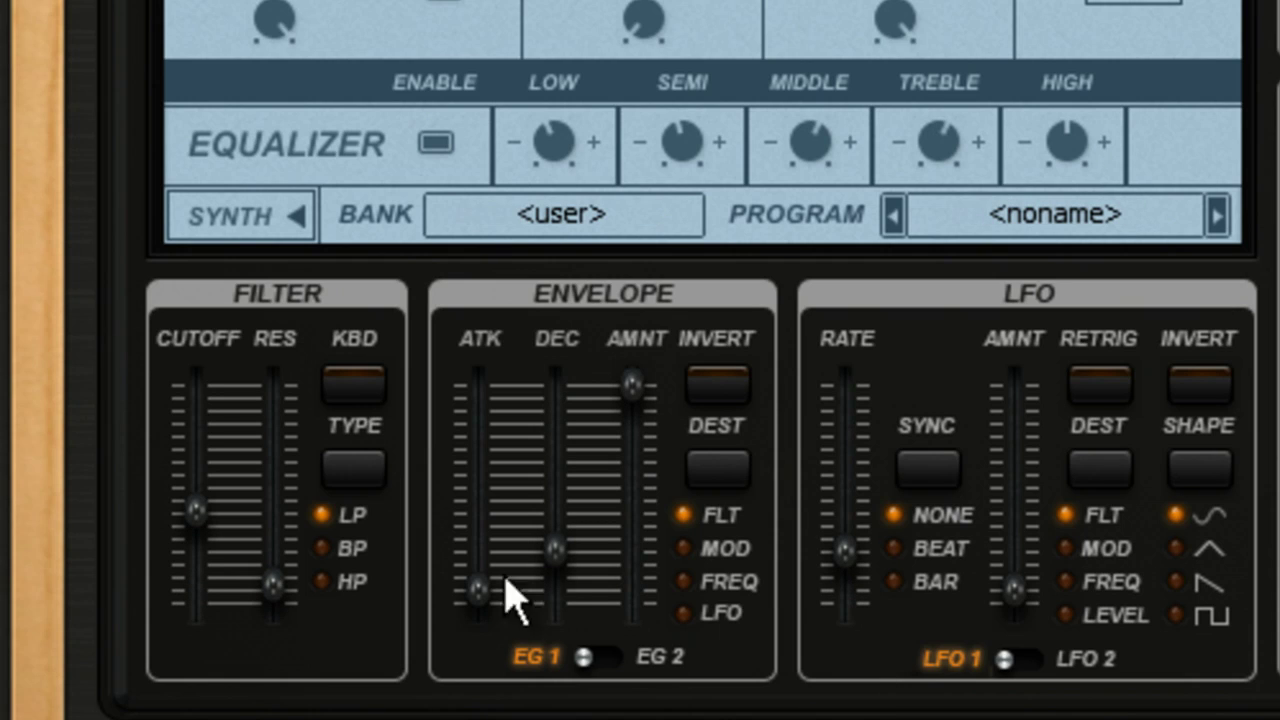
{"action": "left_click", "coordinate": [356, 474]}
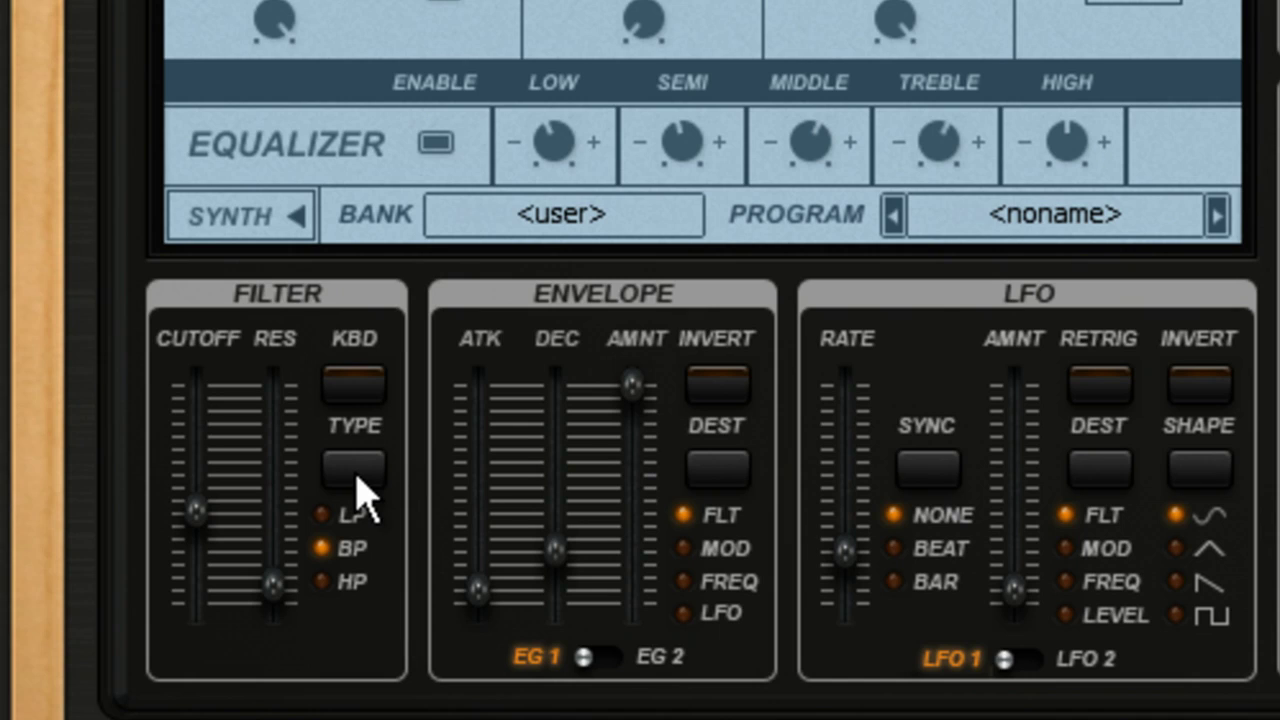
{"action": "left_click", "coordinate": [357, 477]}
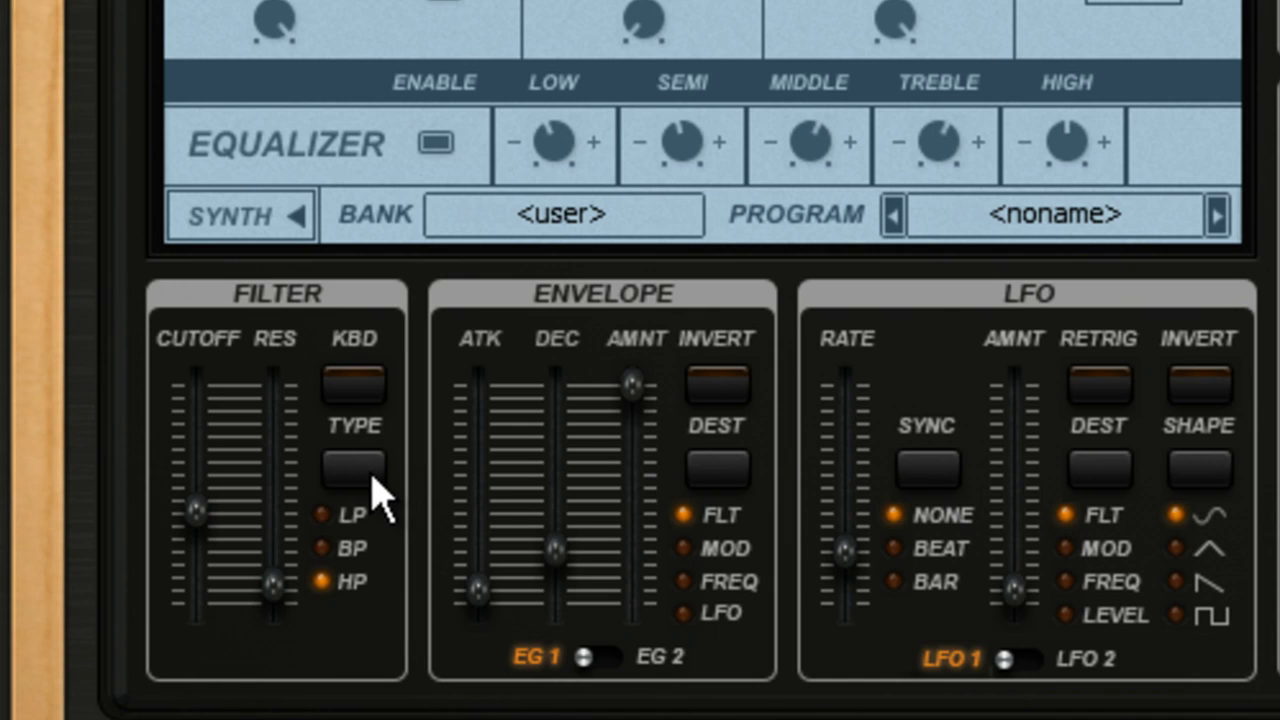
{"action": "left_click", "coordinate": [372, 478]}
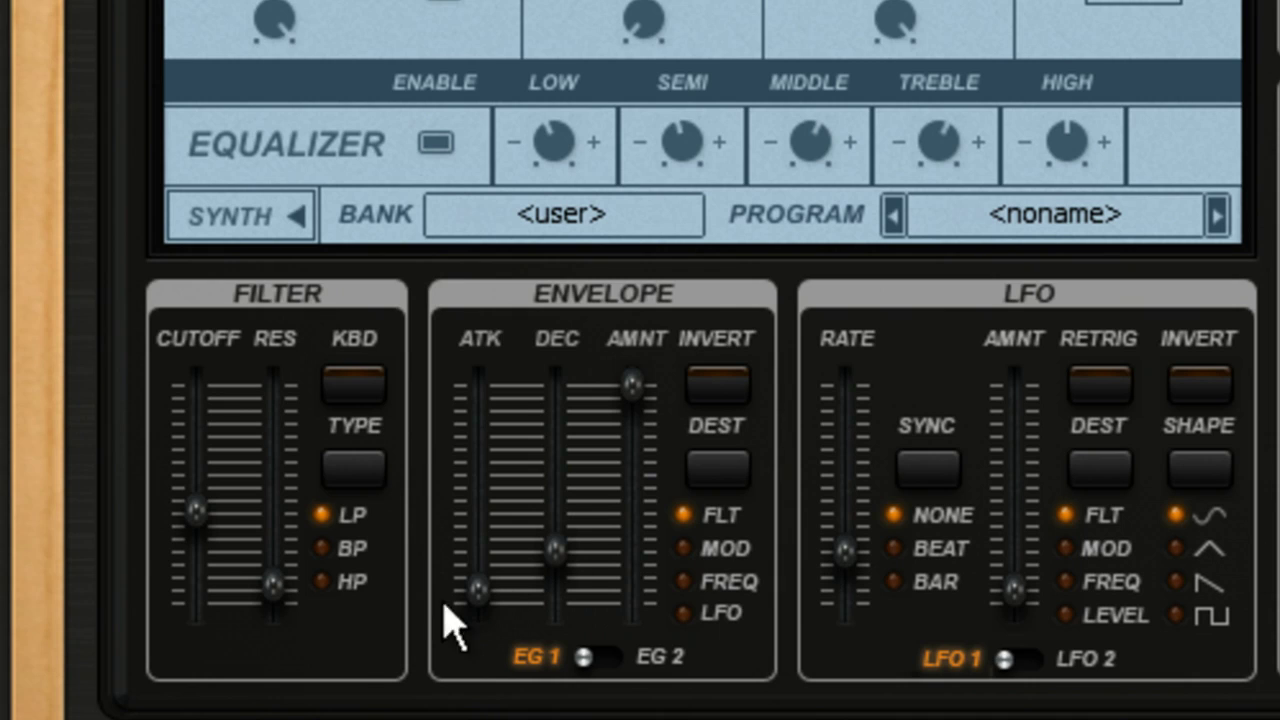
Raise the low-pass filter's CUTOFF and increase RES resonance to about 47.8%
{"action": "mouse_move", "coordinate": [205, 526]}
{"action": "left_mouse_down"}
{"action": "mouse_move", "coordinate": [198, 425]}
{"action": "mouse_move", "coordinate": [185, 488]}
{"action": "mouse_move", "coordinate": [195, 515]}
{"action": "left_mouse_up"}
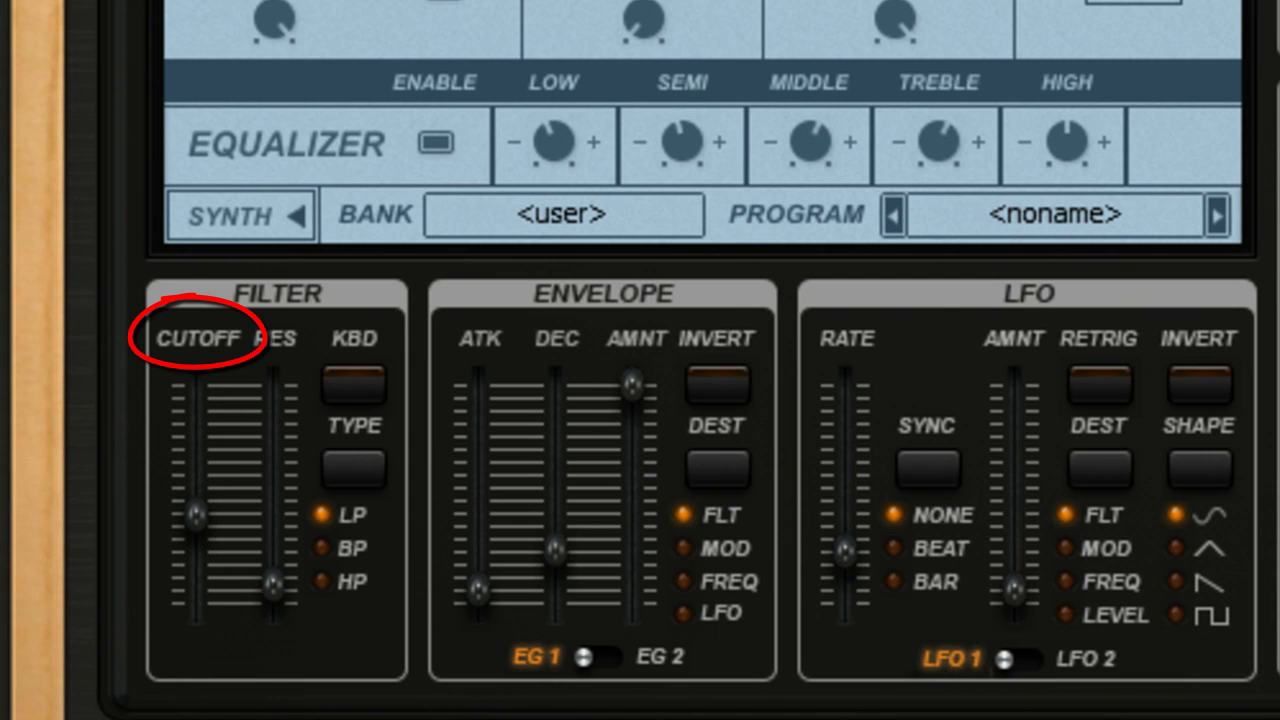
{"action": "left_click_drag", "start_coordinate": [198, 515], "coordinate": [8, 416]}
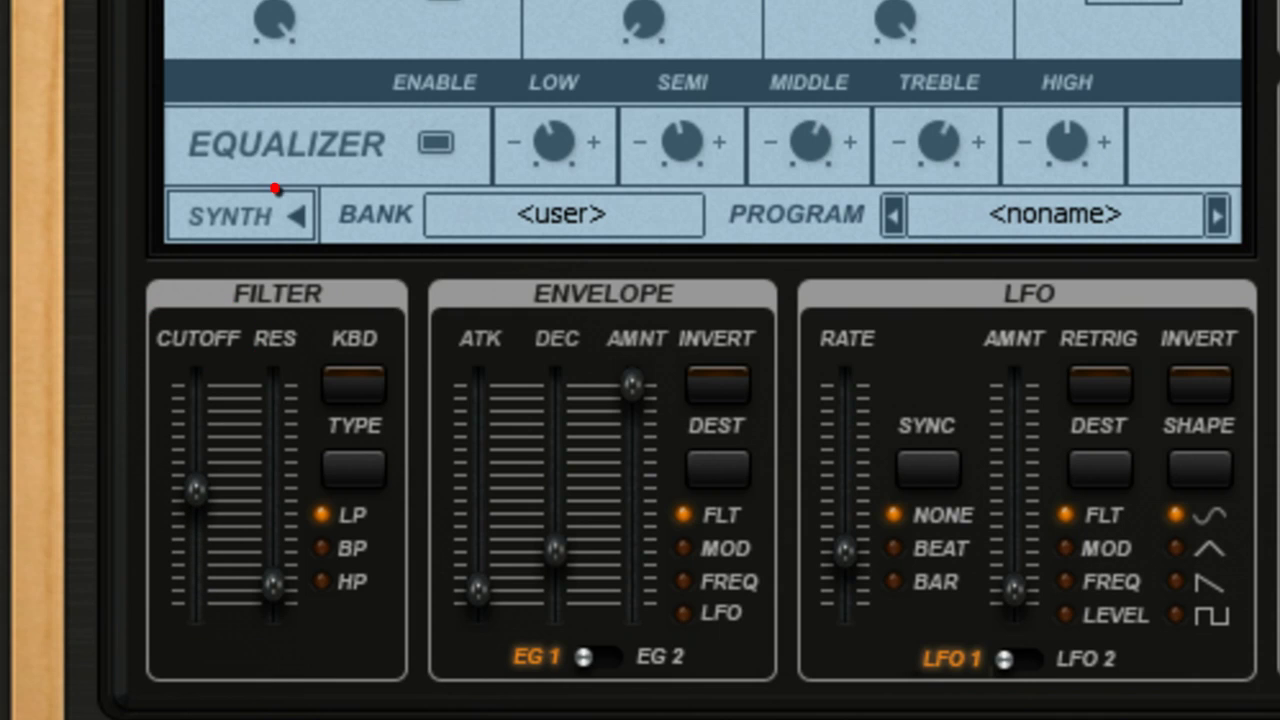
{"action": "mouse_move", "coordinate": [283, 603]}
{"action": "left_mouse_down"}
{"action": "mouse_move", "coordinate": [297, 466]}
{"action": "mouse_move", "coordinate": [275, 443]}
{"action": "mouse_move", "coordinate": [286, 598]}
{"action": "left_mouse_up"}
{"action": "left_click_drag", "start_coordinate": [271, 604], "coordinate": [551, 266]}
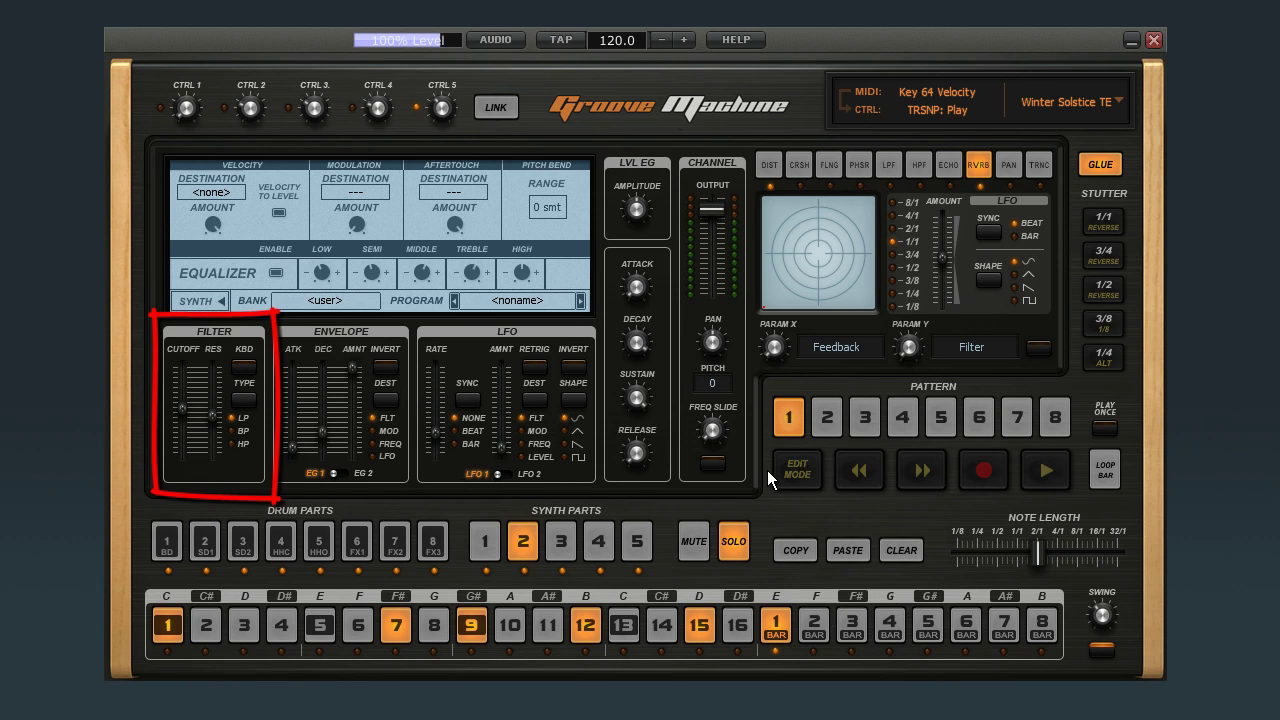
Select Synth Part 4, then drum parts 8, 7 and 5 (HHO) to compare filters
{"action": "left_click", "coordinate": [598, 540]}
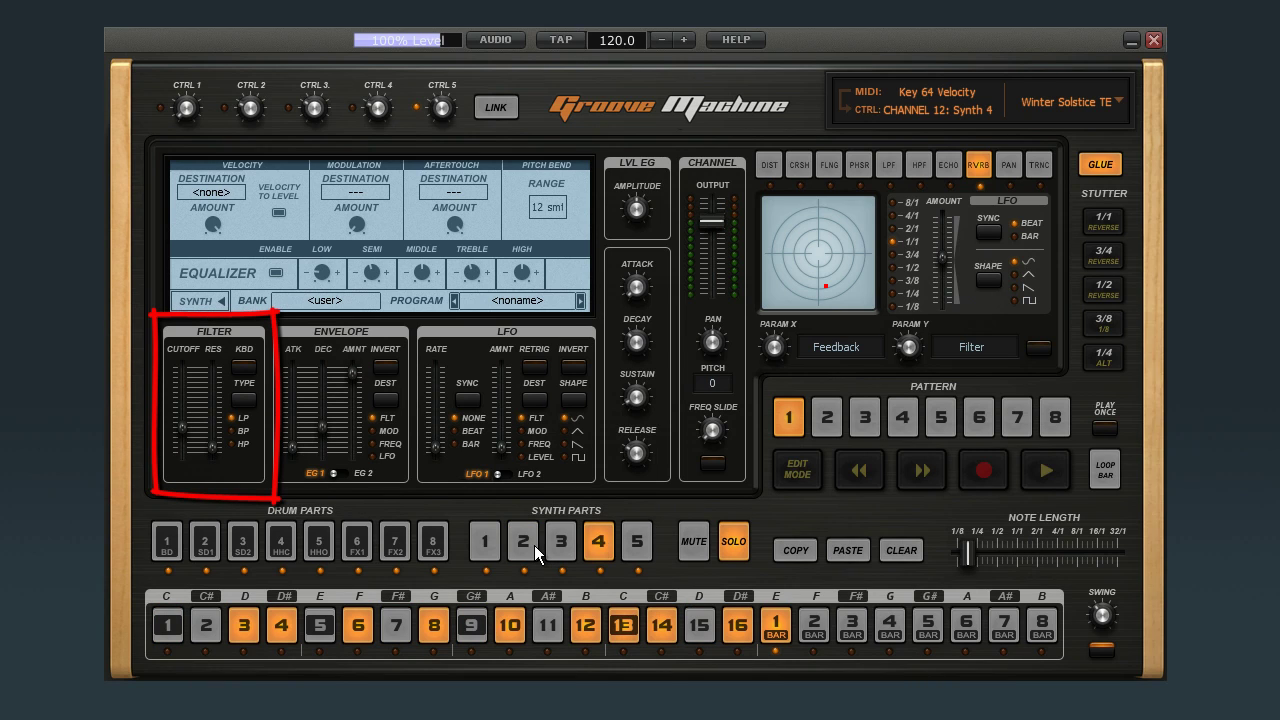
{"action": "left_click", "coordinate": [432, 540]}
{"action": "left_click", "coordinate": [381, 544]}
{"action": "left_click", "coordinate": [319, 544]}
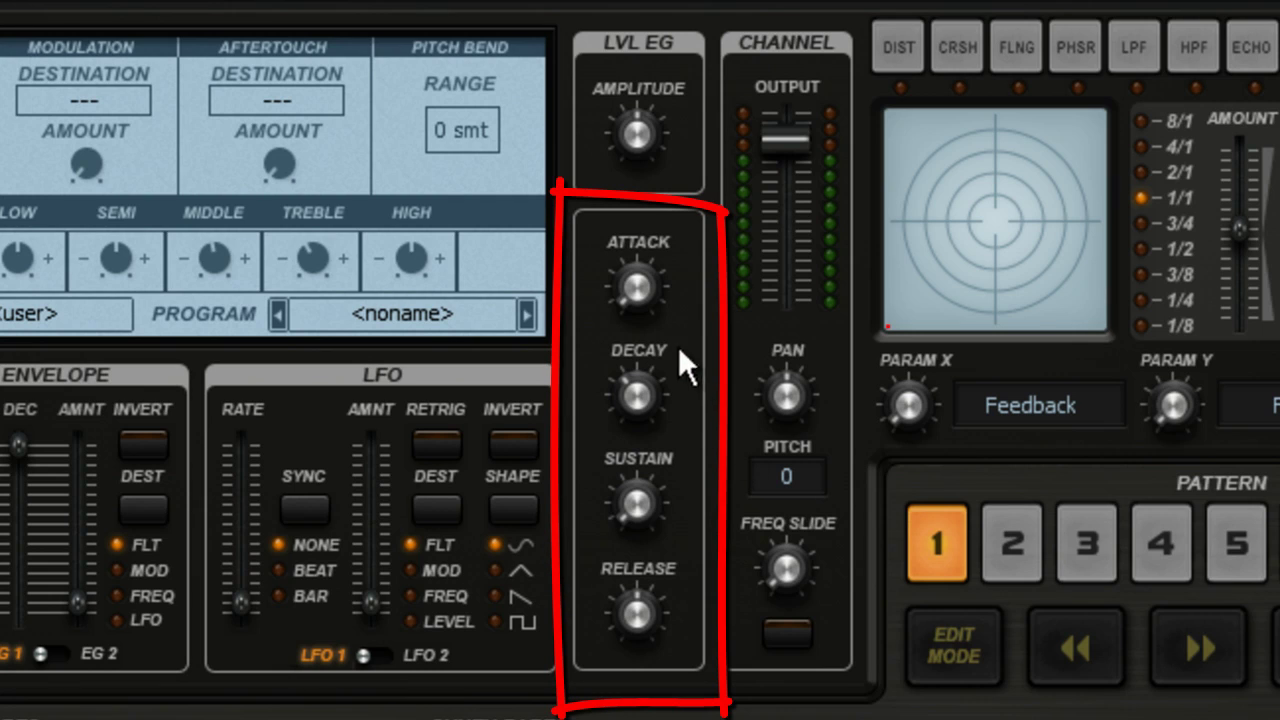
Set LVL EG attack 100%, sustain 70.5%, release about 43%, and check Amplitude
{"action": "left_click_drag", "start_coordinate": [637, 299], "coordinate": [631, 421]}
{"action": "left_click_drag", "start_coordinate": [641, 520], "coordinate": [585, 300]}
{"action": "mouse_move", "coordinate": [636, 606]}
{"action": "left_mouse_down"}
{"action": "mouse_move", "coordinate": [632, 672]}
{"action": "mouse_move", "coordinate": [631, 637]}
{"action": "left_mouse_up"}
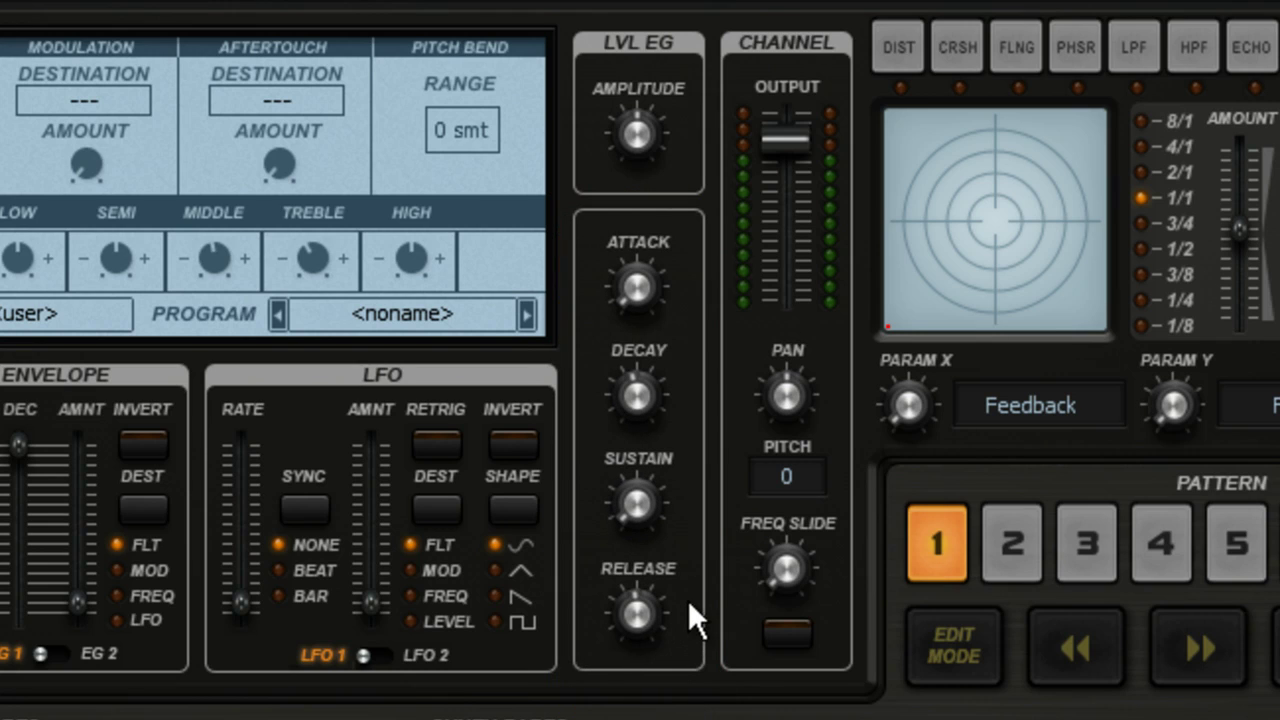
{"action": "mouse_move", "coordinate": [629, 145]}
{"action": "left_mouse_down"}
{"action": "mouse_move", "coordinate": [619, 6]}
{"action": "mouse_move", "coordinate": [593, 129]}
{"action": "left_mouse_up"}
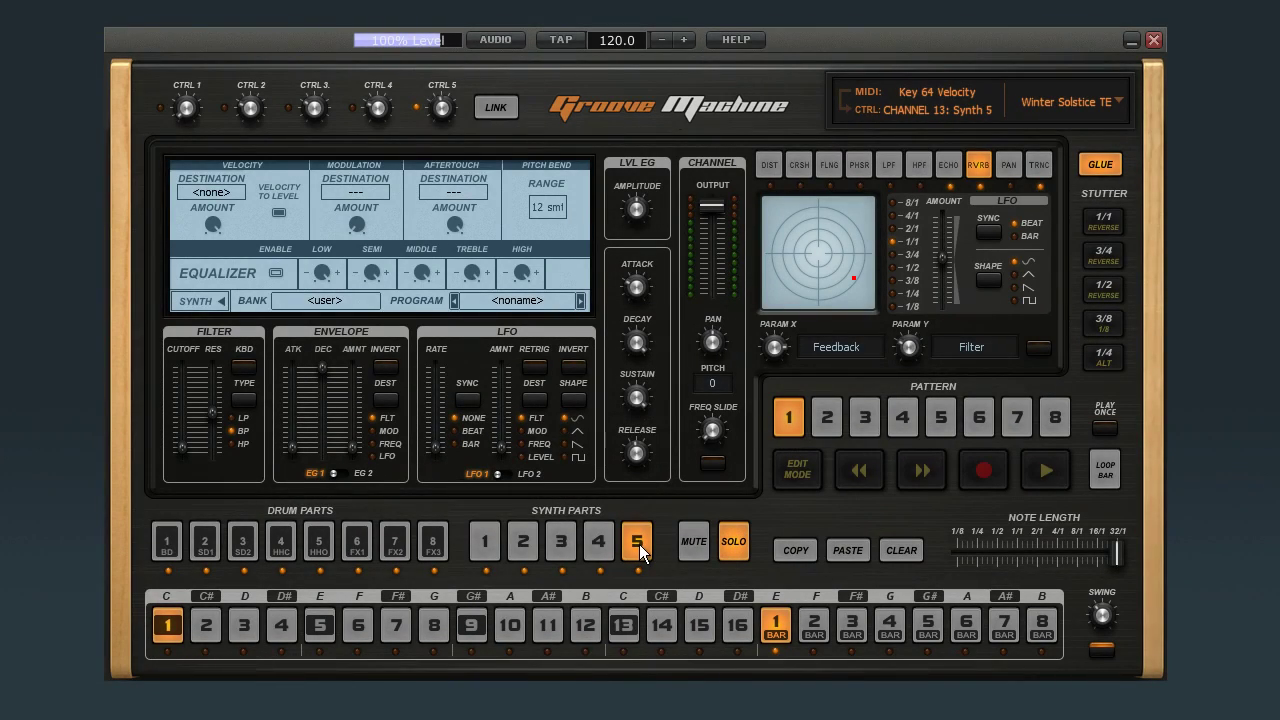
Select Synth Part 2 and set its LVL EG attack to about 18%
{"action": "left_click", "coordinate": [520, 542]}
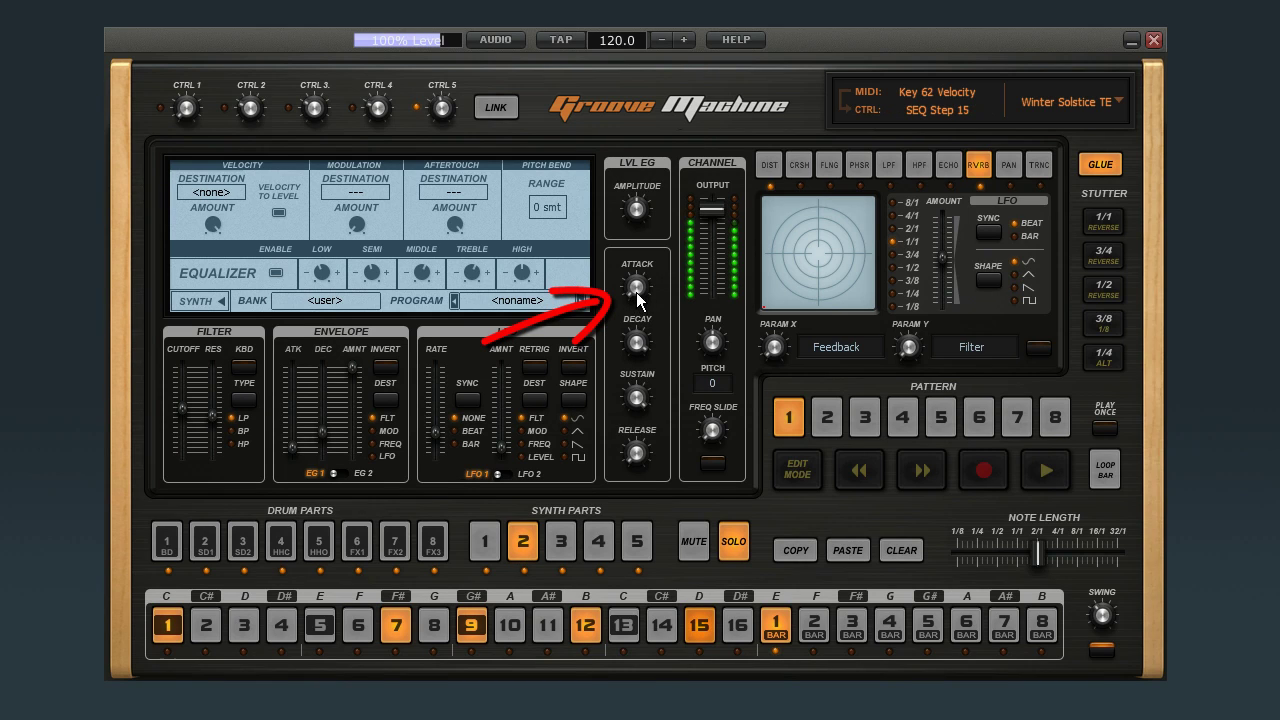
{"action": "left_click_drag", "start_coordinate": [634, 286], "coordinate": [611, 133]}
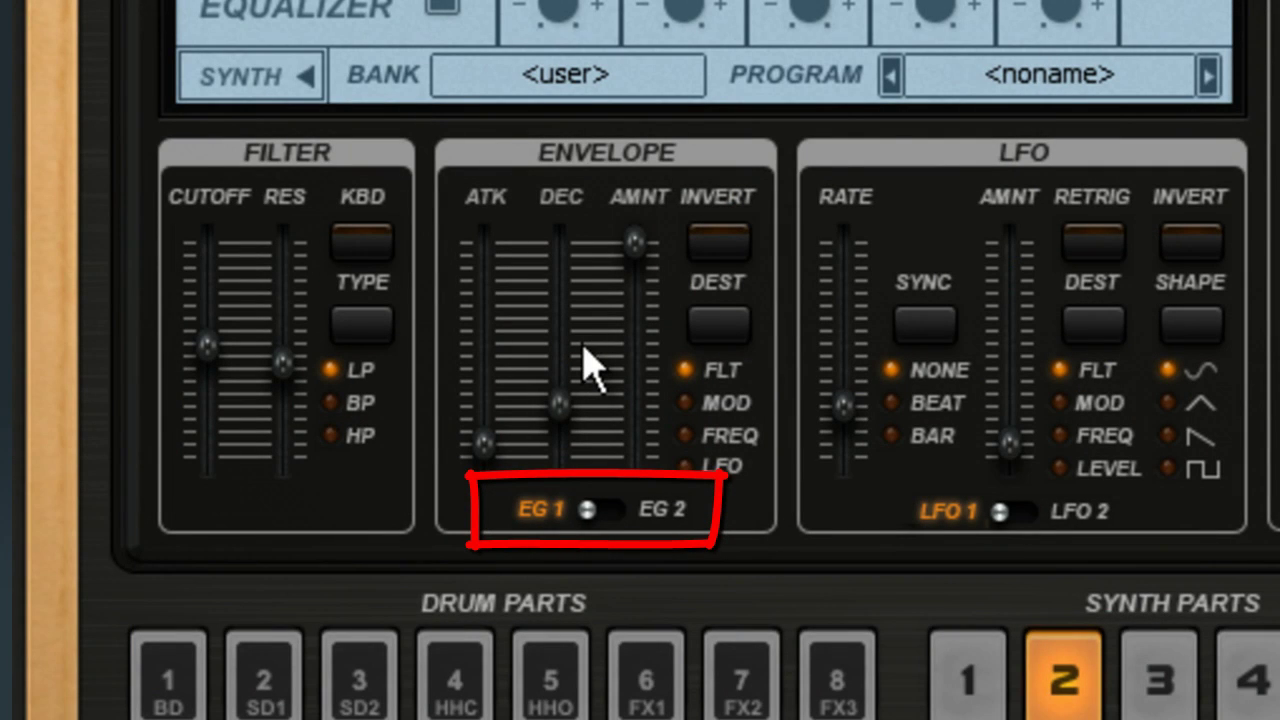
Set synth part 2's filter Envelope AMNT to 53.8%
{"action": "mouse_move", "coordinate": [500, 423]}
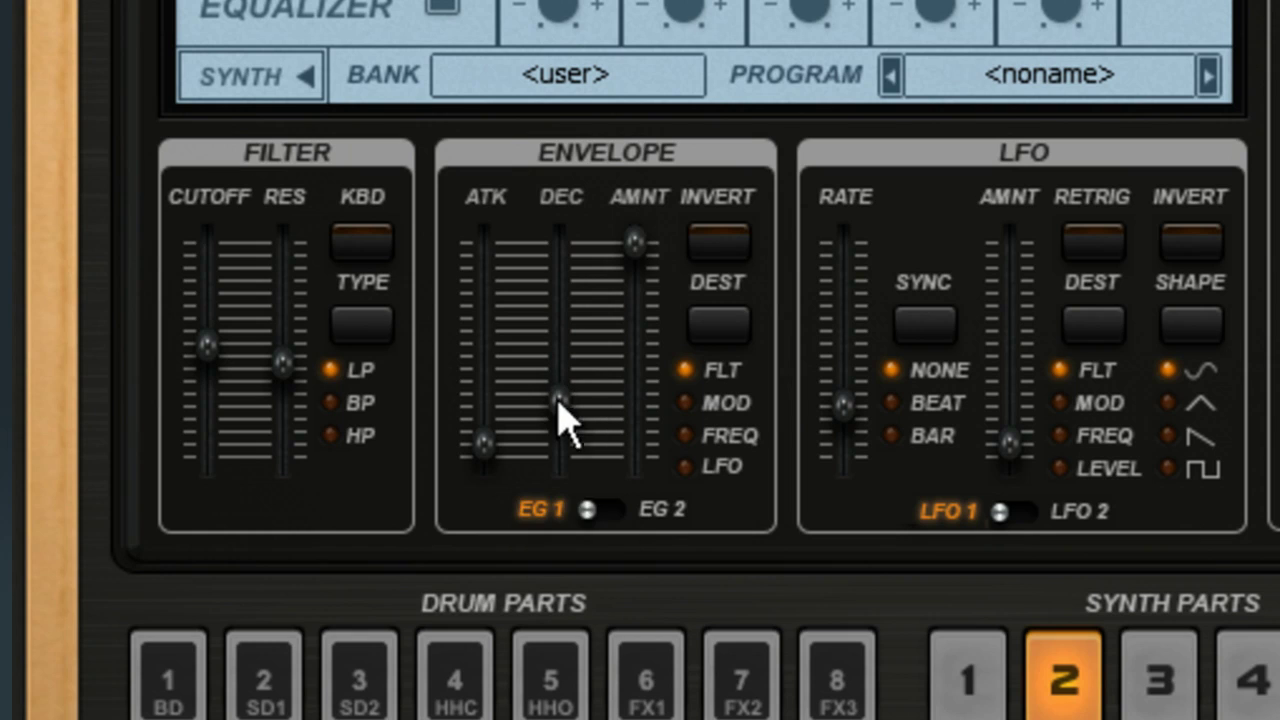
{"action": "left_click_drag", "start_coordinate": [652, 243], "coordinate": [706, 714]}
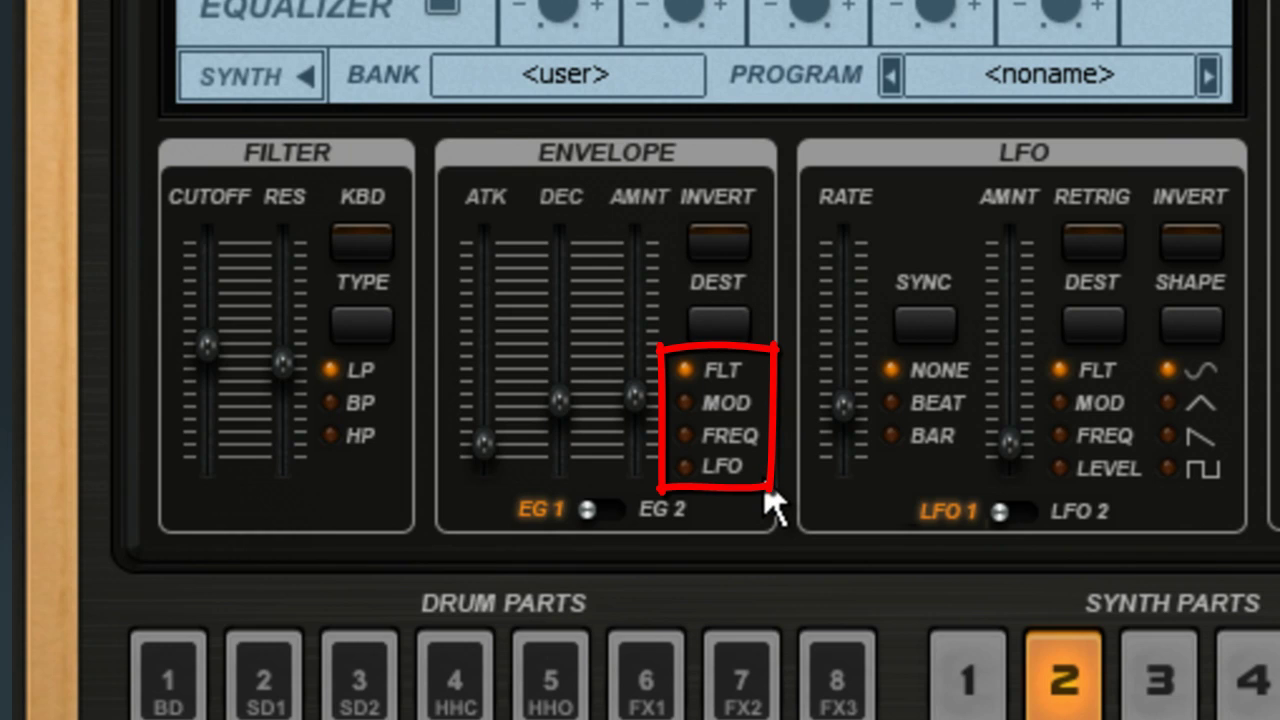
{"action": "left_click", "coordinate": [716, 328]}
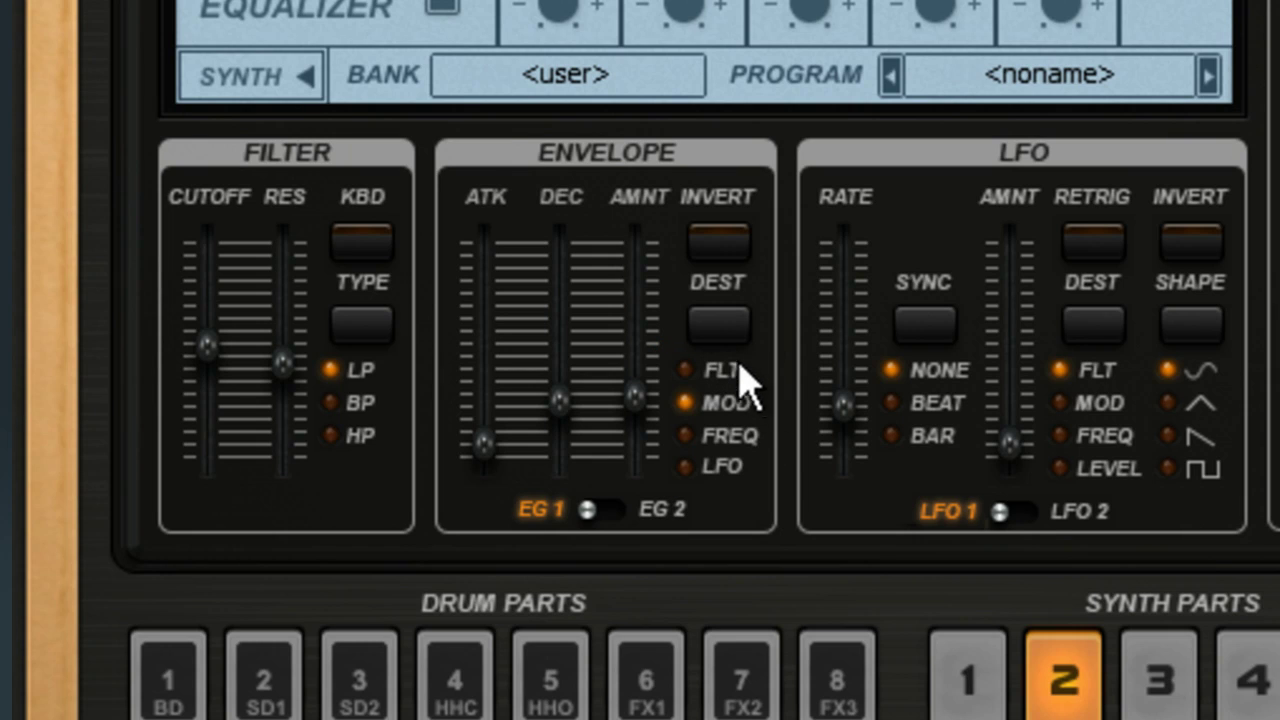
{"action": "left_click", "coordinate": [724, 333]}
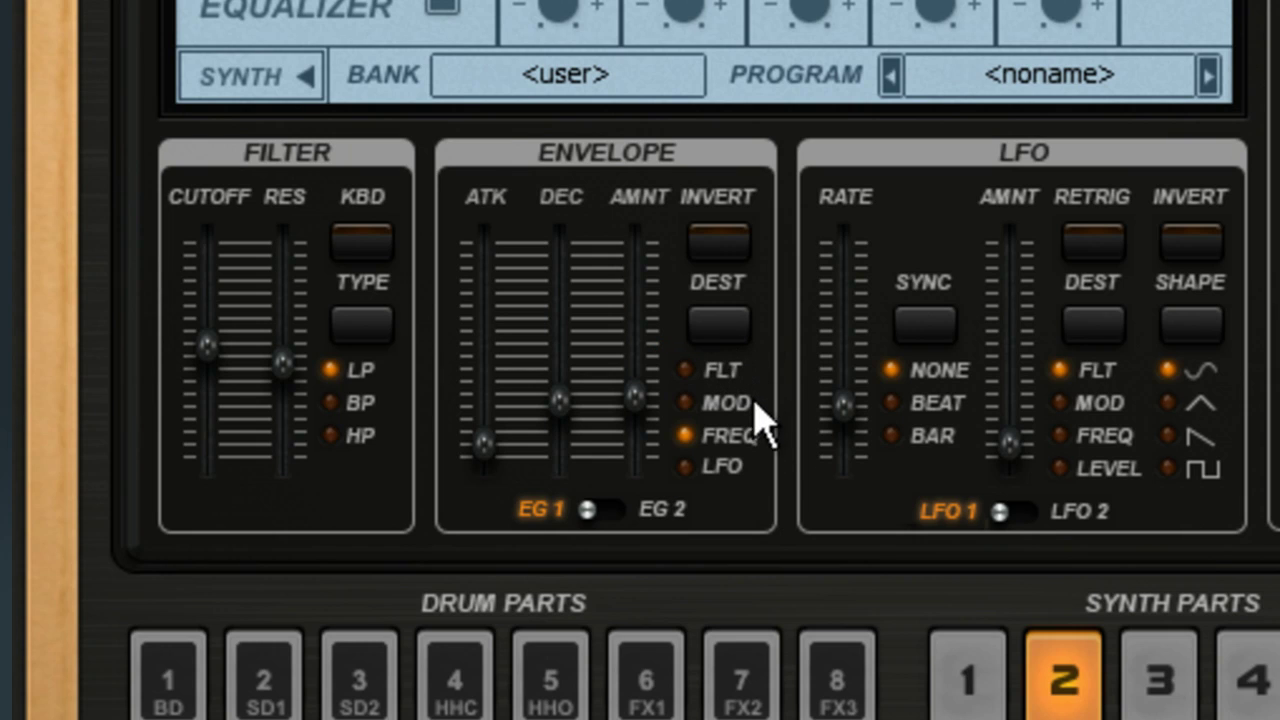
{"action": "left_click", "coordinate": [731, 334]}
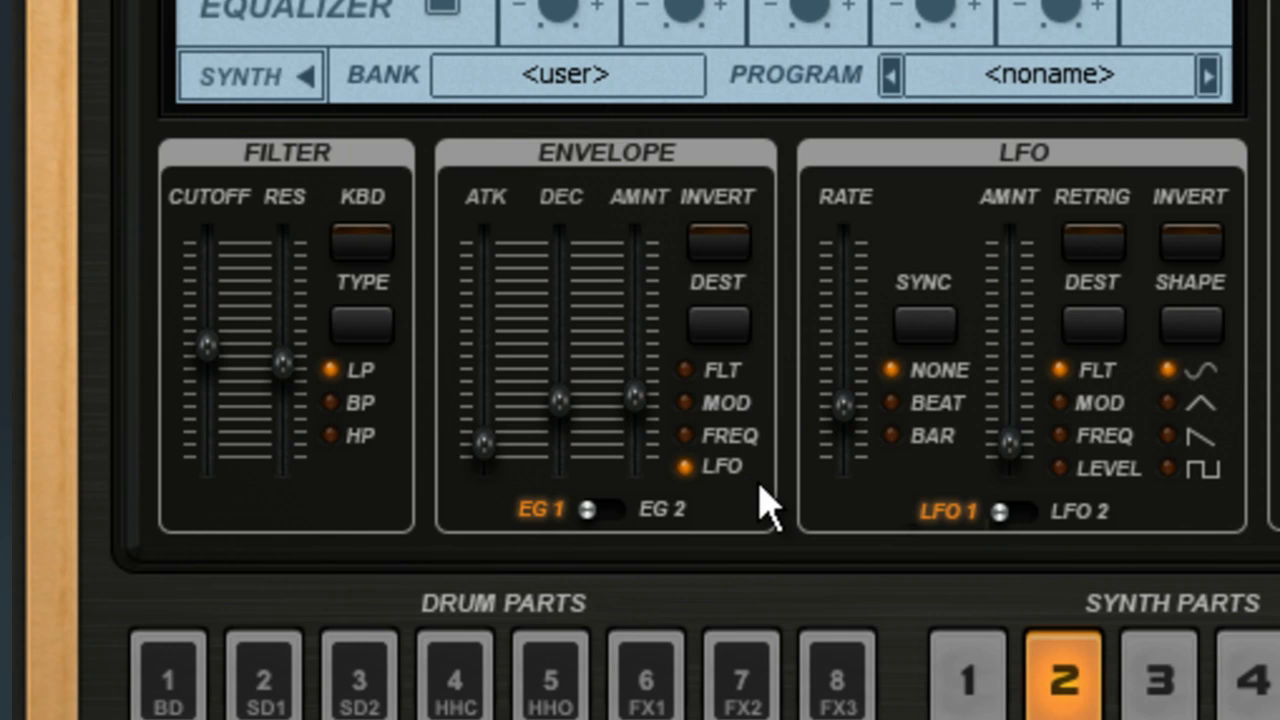
{"action": "left_click", "coordinate": [722, 326]}
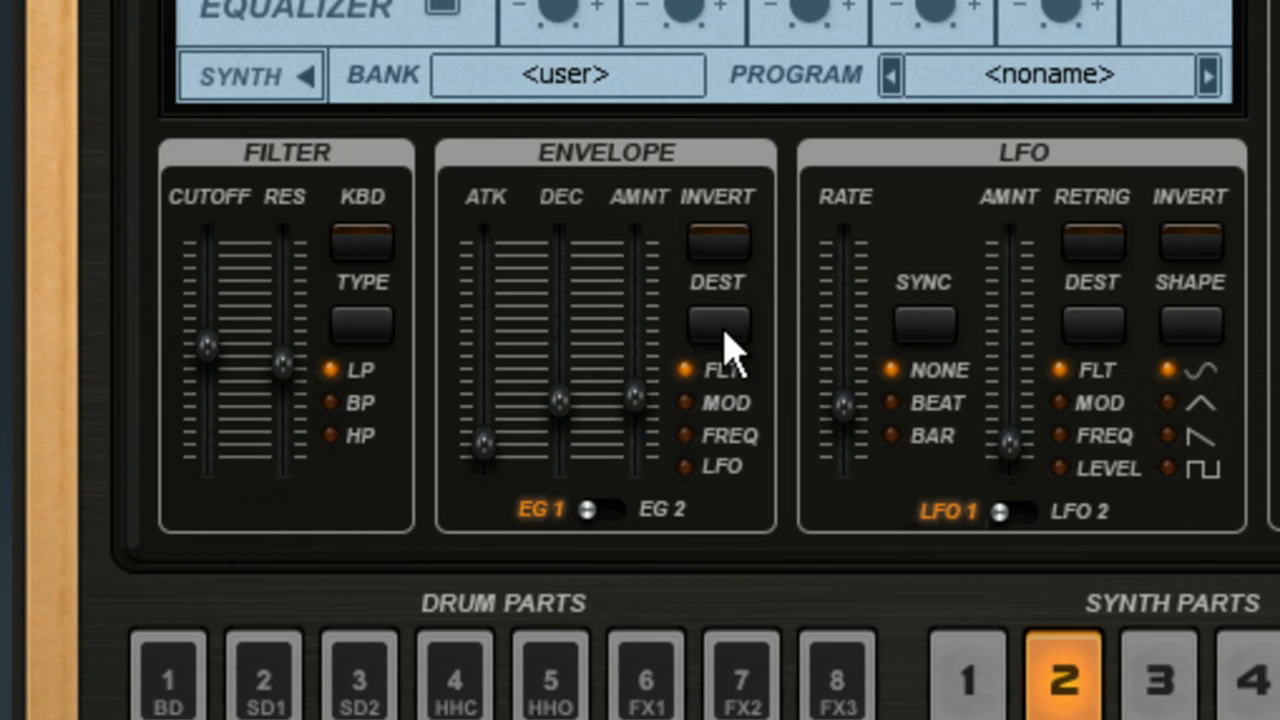
Set envelope 1 ATK to 100% with higher AMNT, then show EG 2
{"action": "left_click_drag", "start_coordinate": [482, 445], "coordinate": [484, 243]}
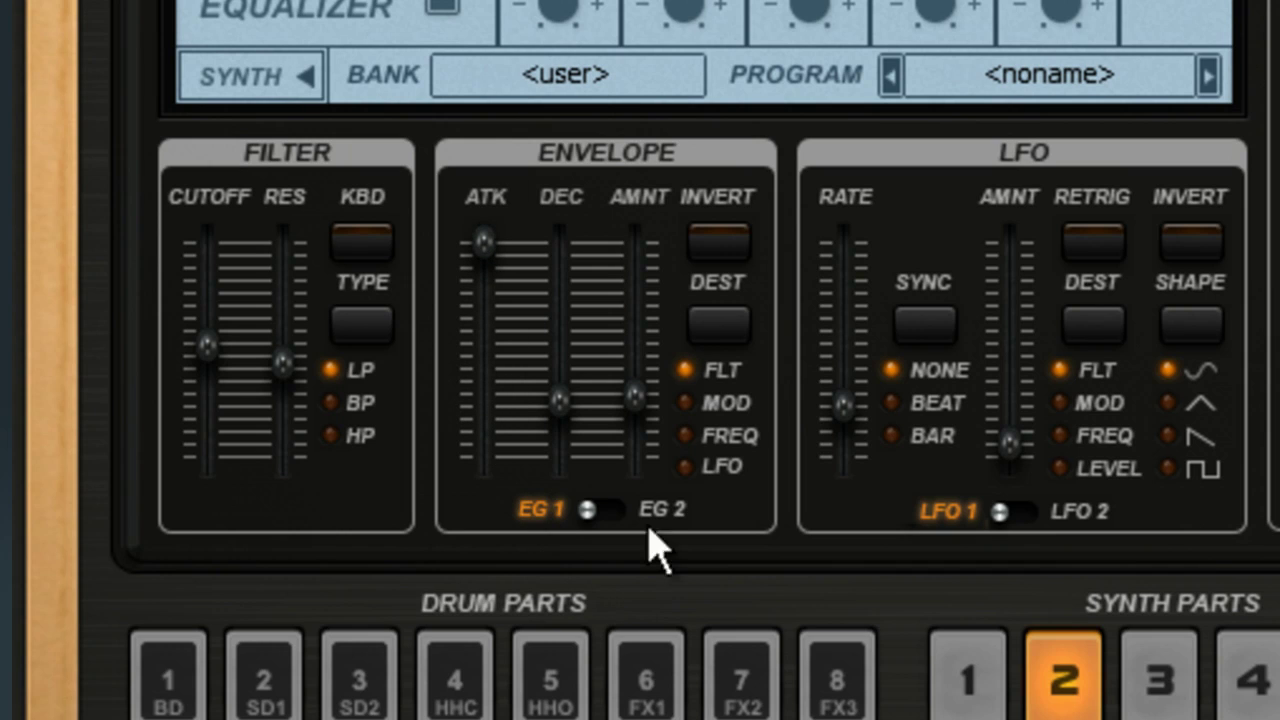
{"action": "left_click_drag", "start_coordinate": [640, 403], "coordinate": [636, 243]}
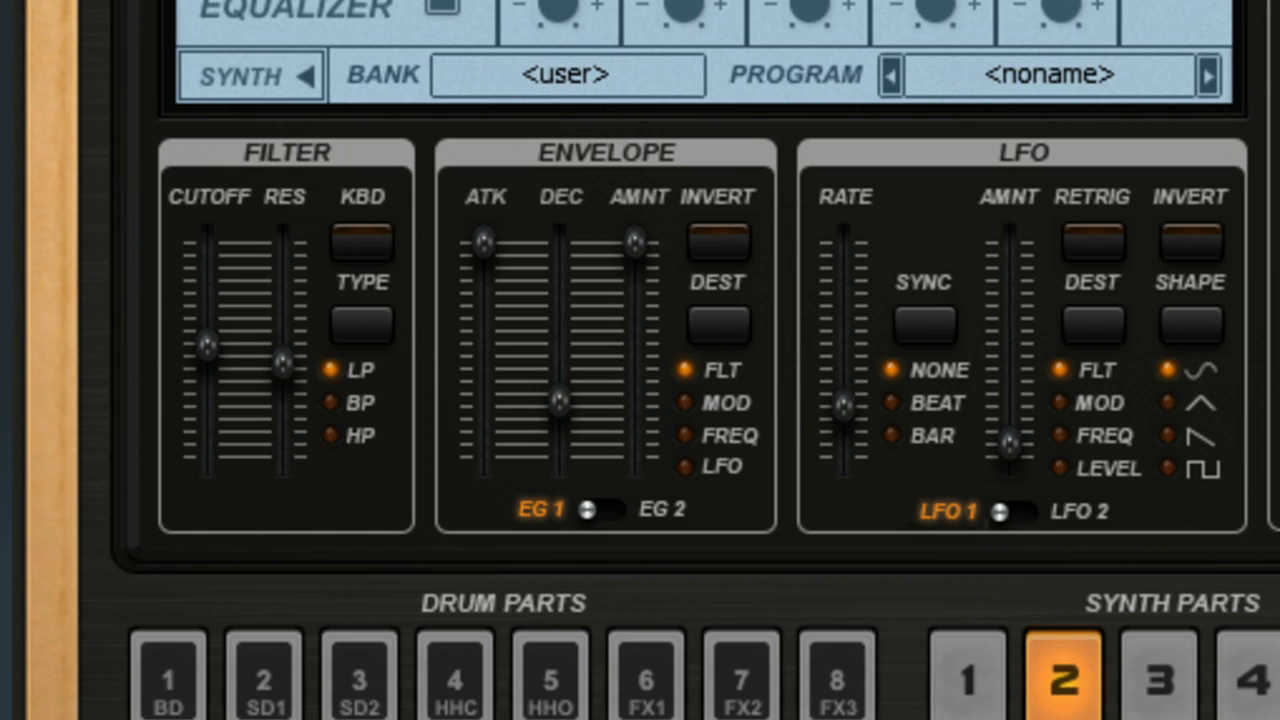
{"action": "left_click", "coordinate": [617, 512]}
{"action": "left_click", "coordinate": [591, 512]}
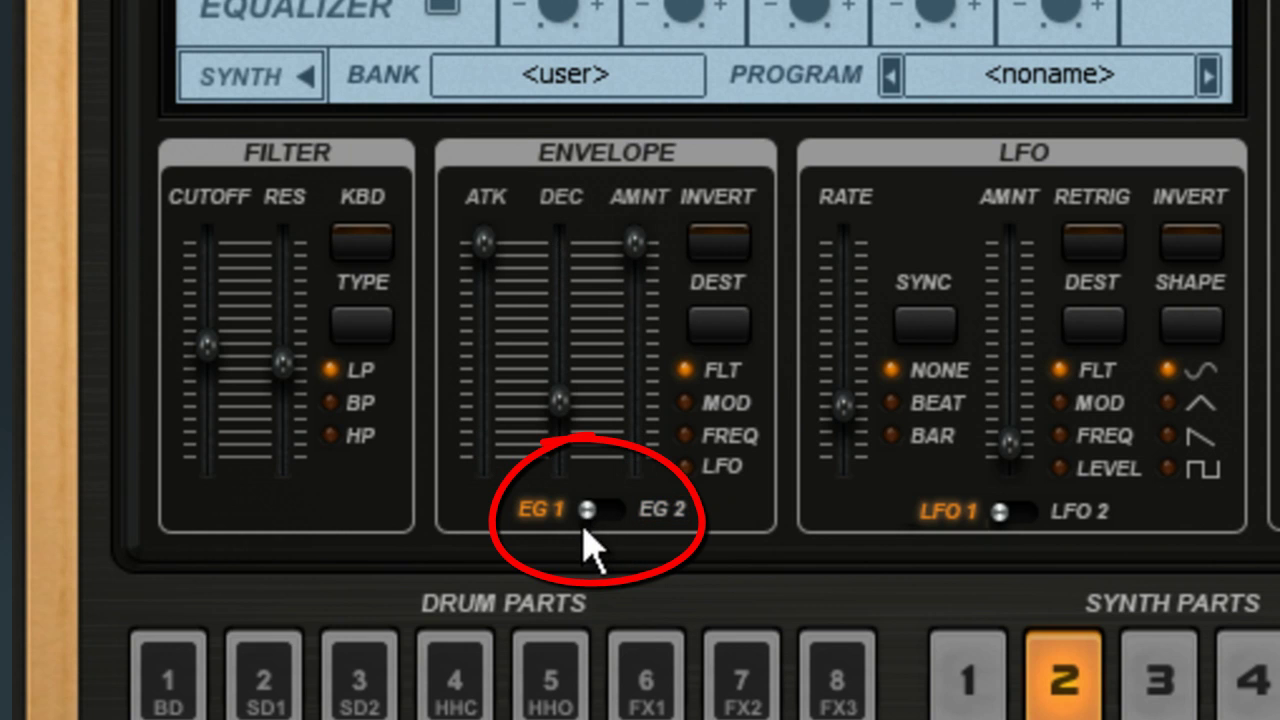
{"action": "left_click", "coordinate": [614, 512]}
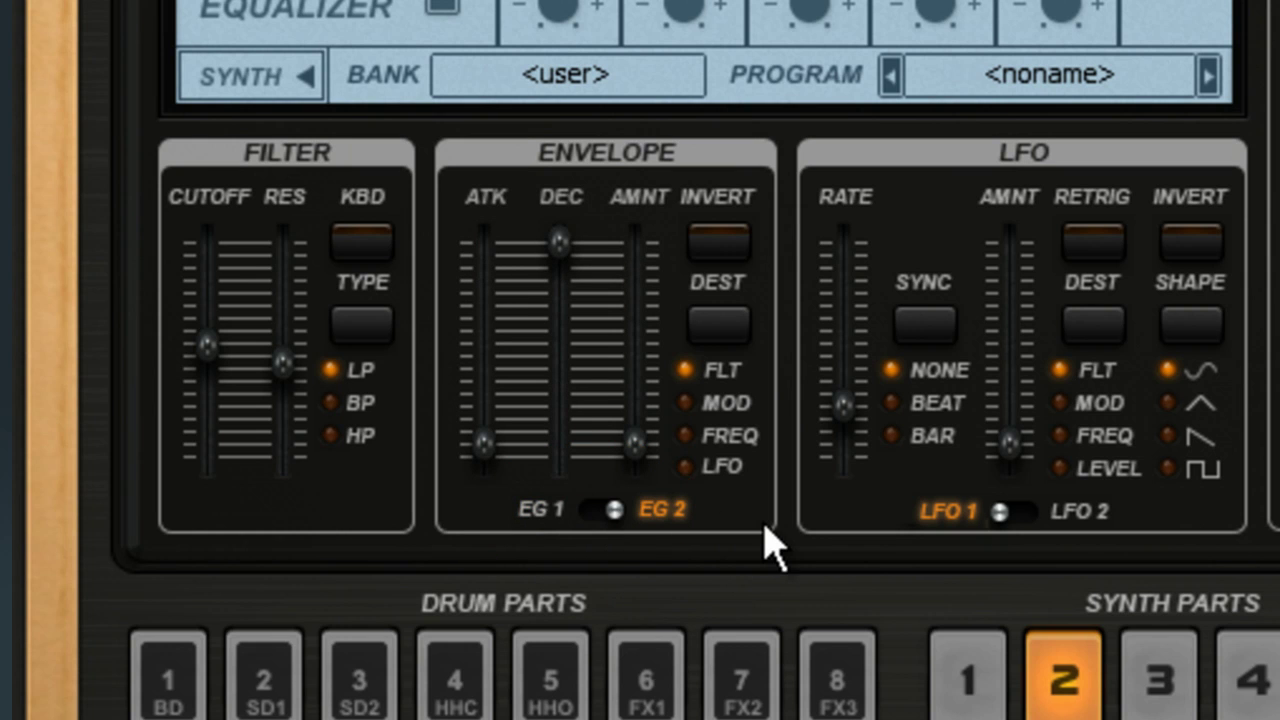